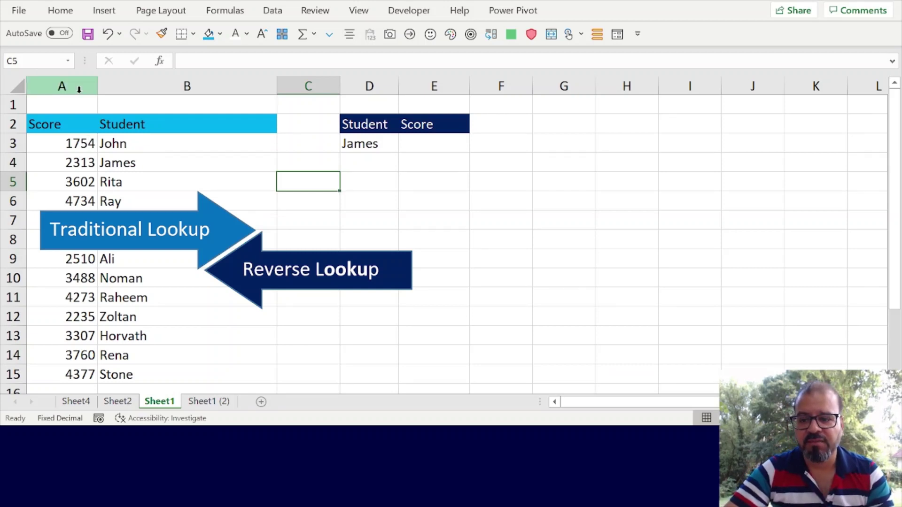
Highlight the name and score columns, point out the match with score 2313 in A4, then select E3
{"action": "left_click_drag", "start_coordinate": [125, 141], "coordinate": [116, 194]}
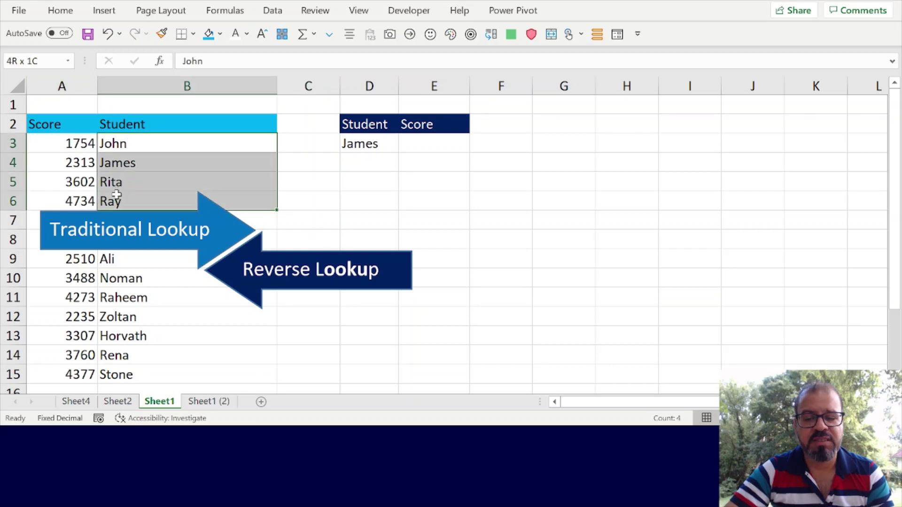
{"action": "left_click_drag", "start_coordinate": [71, 143], "coordinate": [70, 193]}
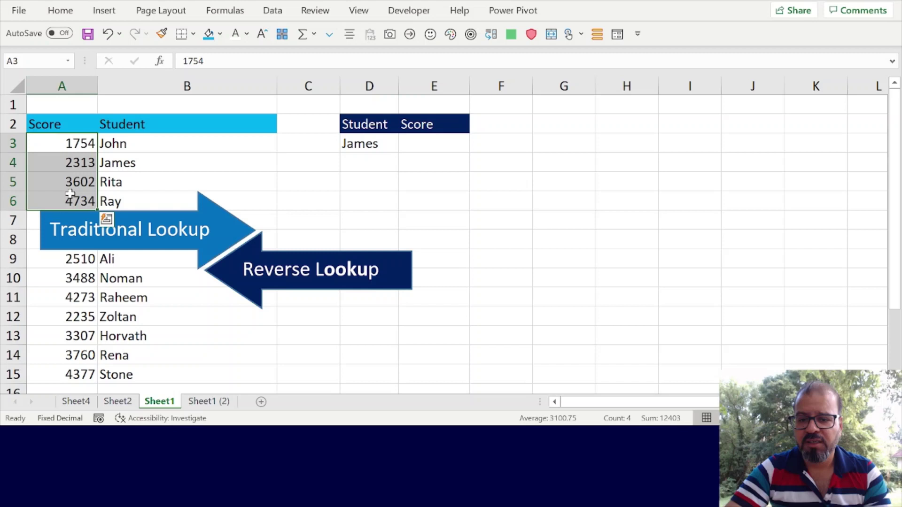
{"action": "left_click", "coordinate": [417, 149]}
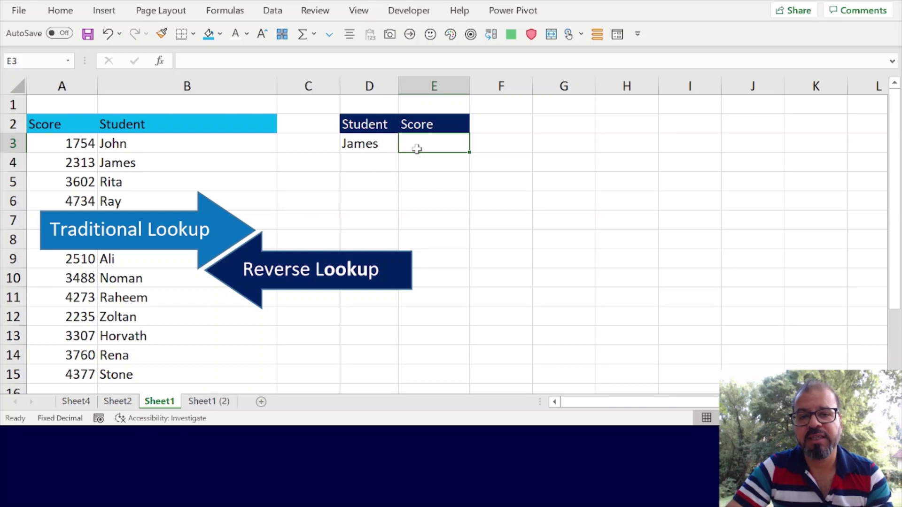
{"action": "left_click", "coordinate": [206, 158]}
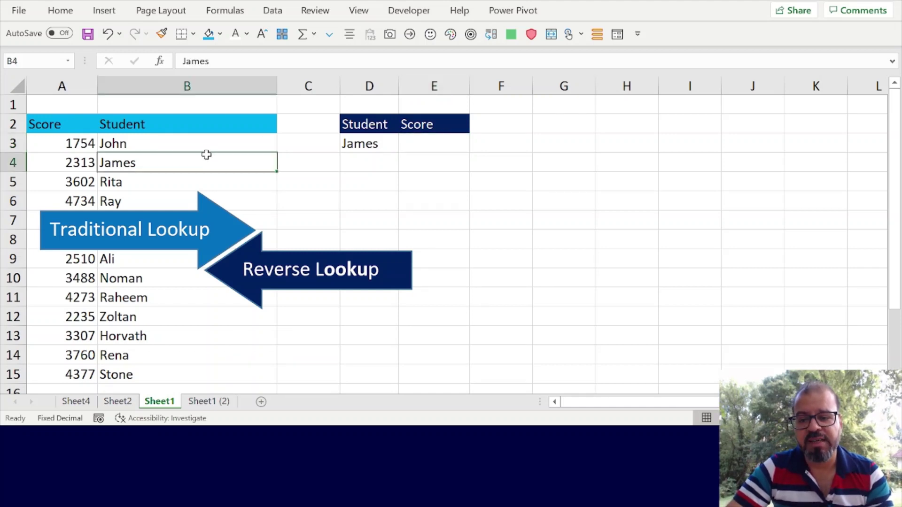
{"action": "left_click", "coordinate": [77, 164]}
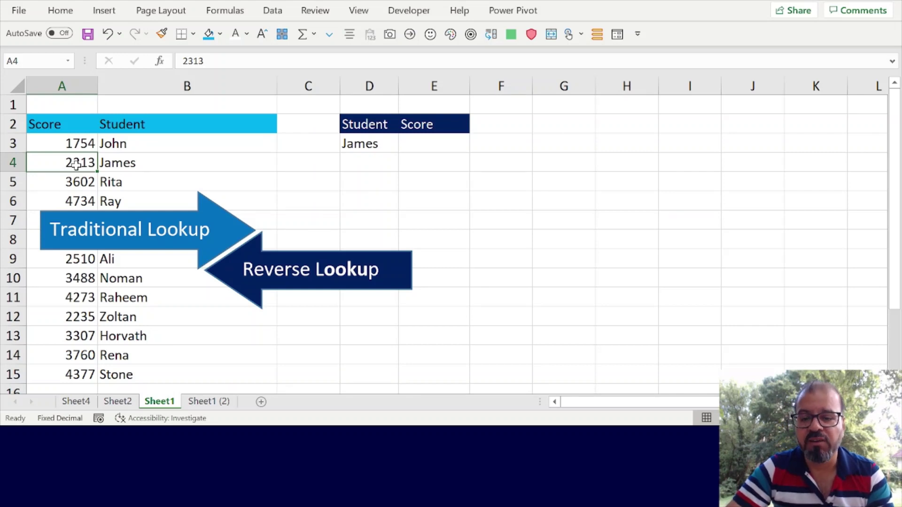
{"action": "left_click", "coordinate": [406, 147]}
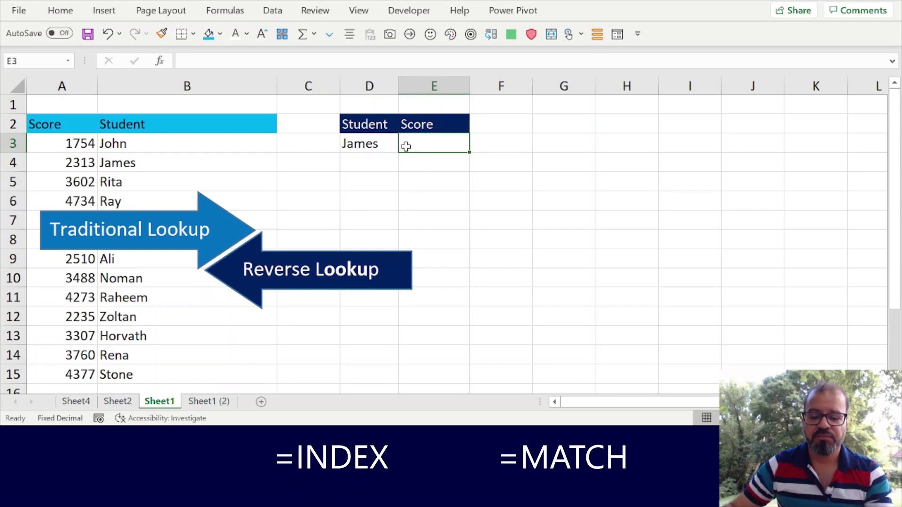
Start E3's formula as =index(A3:A15,match( using the score column as the return range
{"action": "type", "text": "="}
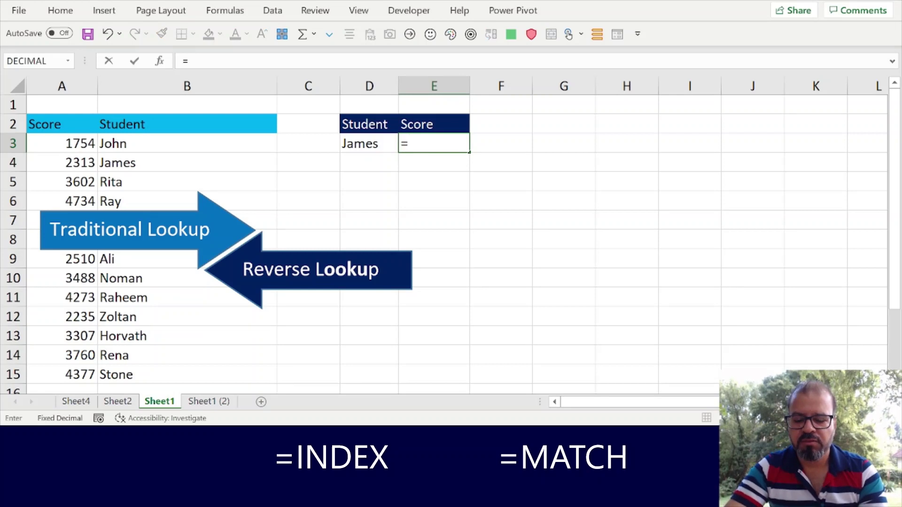
{"action": "type", "text": "index("}
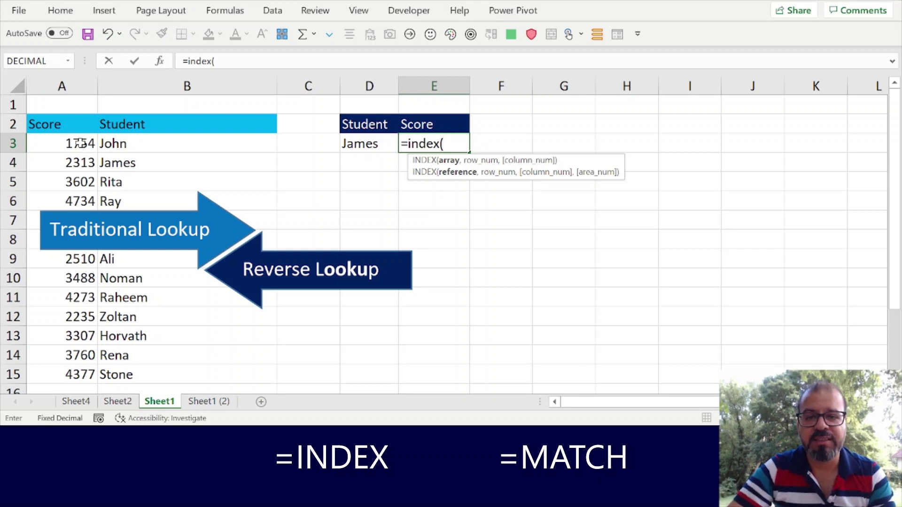
{"action": "left_click", "coordinate": [80, 144]}
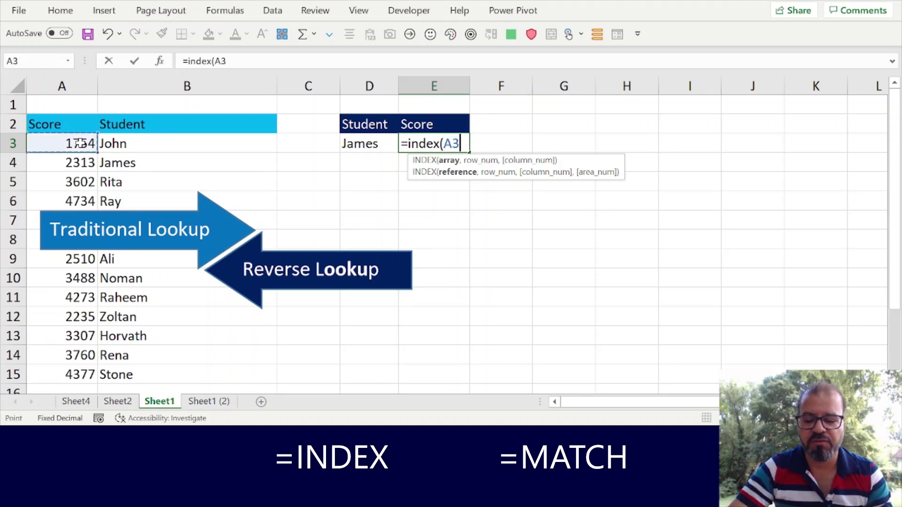
{"action": "key", "text": "ctrl+shift+Down"}
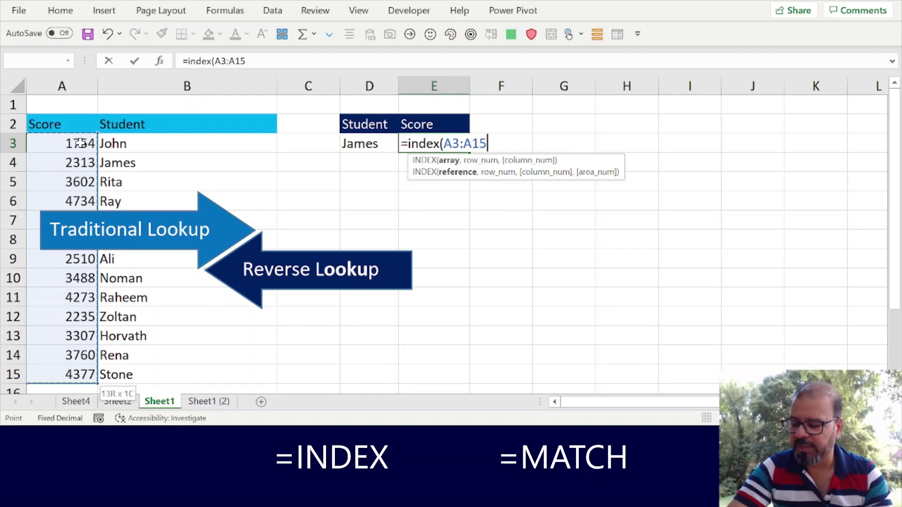
{"action": "type", "text": ","}
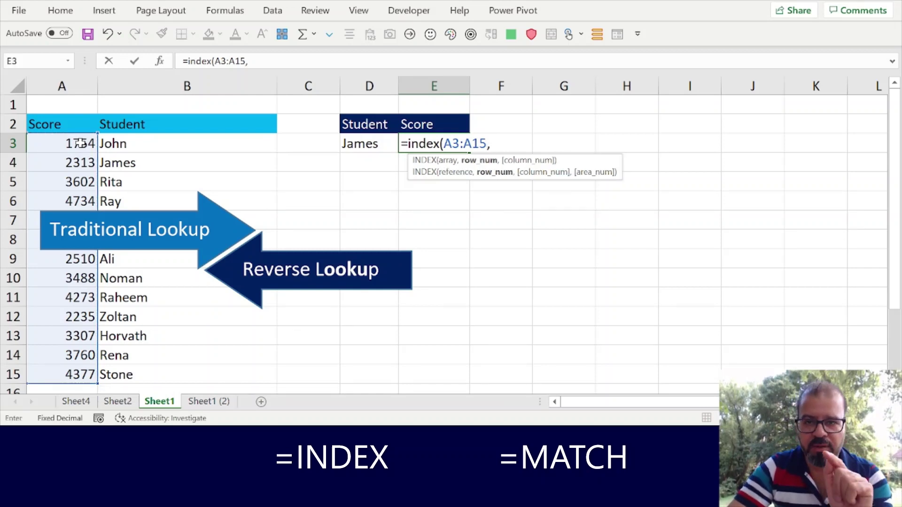
{"action": "type", "text": "ma"}
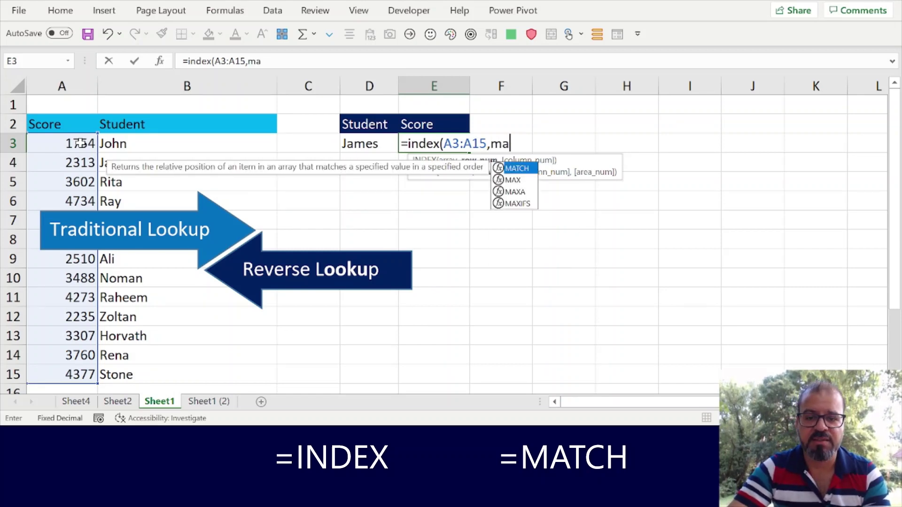
{"action": "type", "text": "tch"}
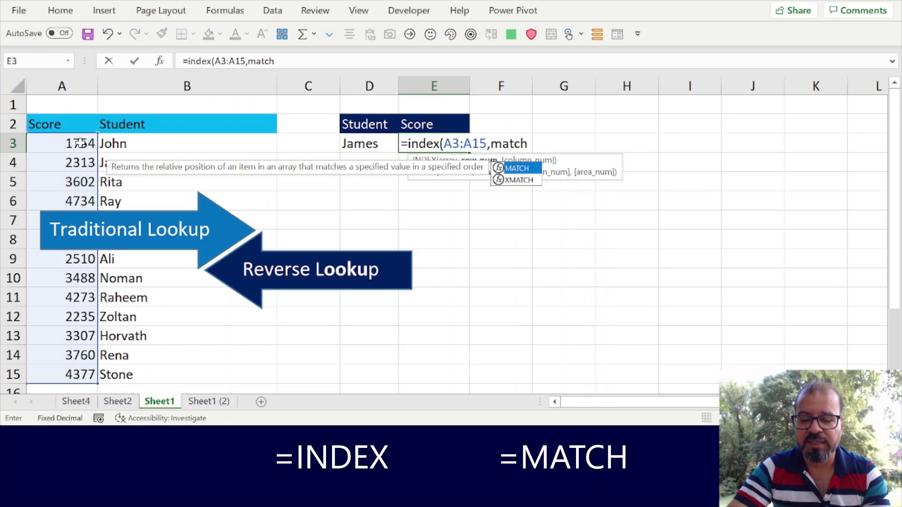
{"action": "type", "text": "("}
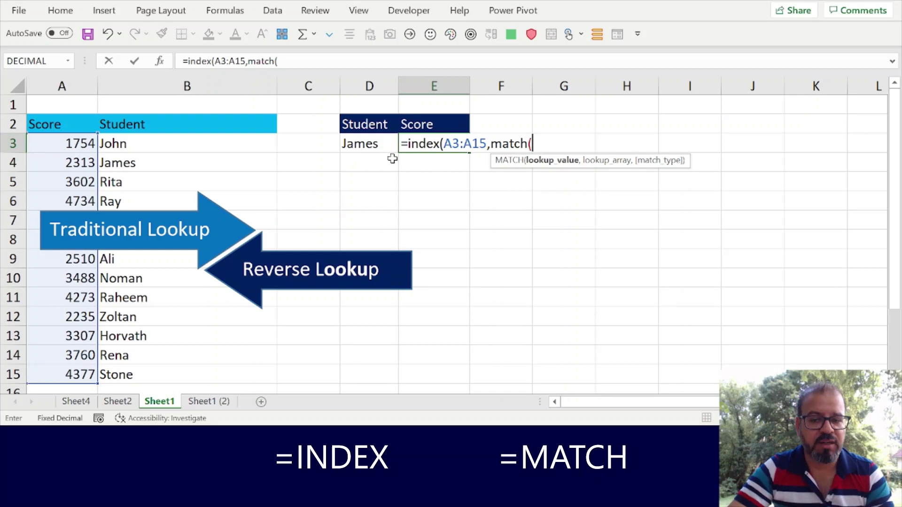
Complete the MATCH with lookup value D3, name range B3:B15 and match type 0
{"action": "left_click", "coordinate": [381, 146]}
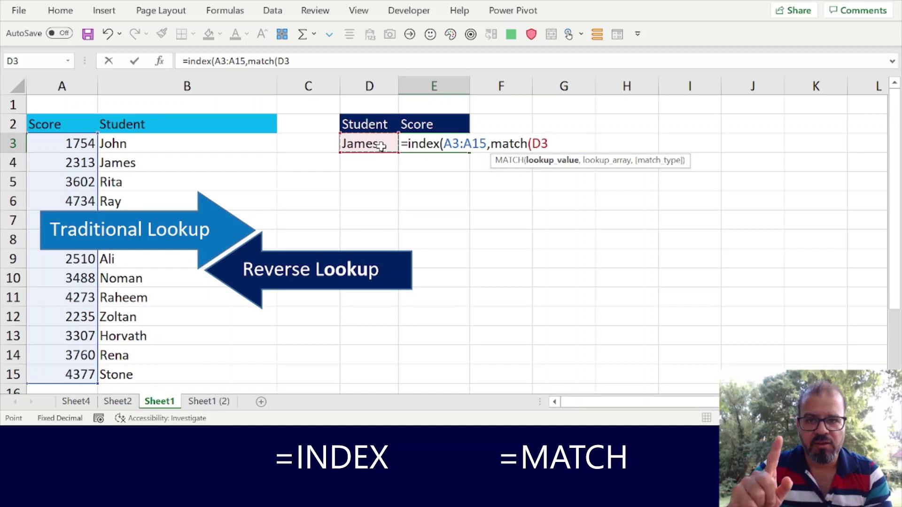
{"action": "type", "text": ","}
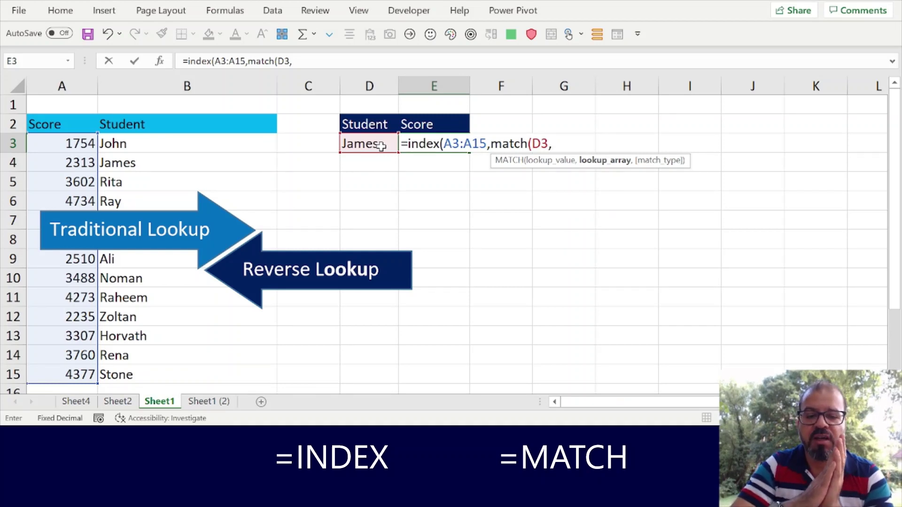
{"action": "left_click", "coordinate": [127, 144]}
{"action": "key", "text": "ctrl+shift+Down"}
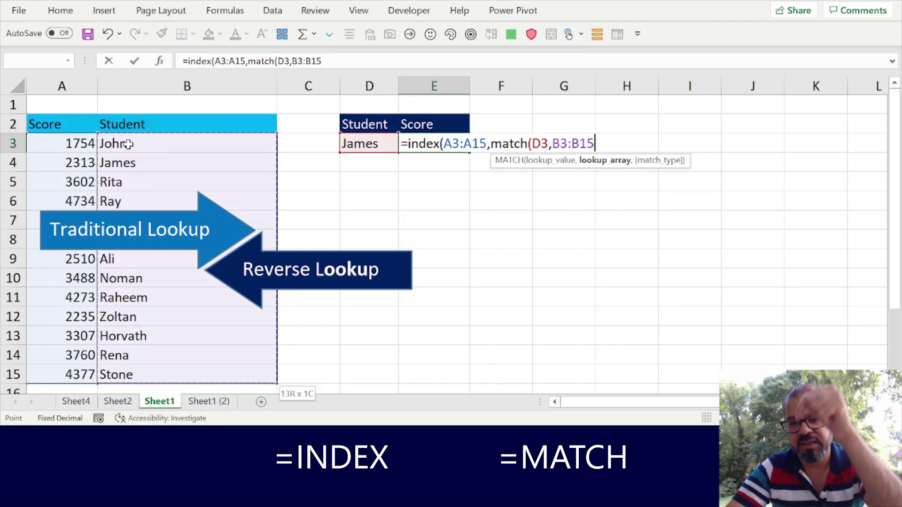
{"action": "type", "text": ","}
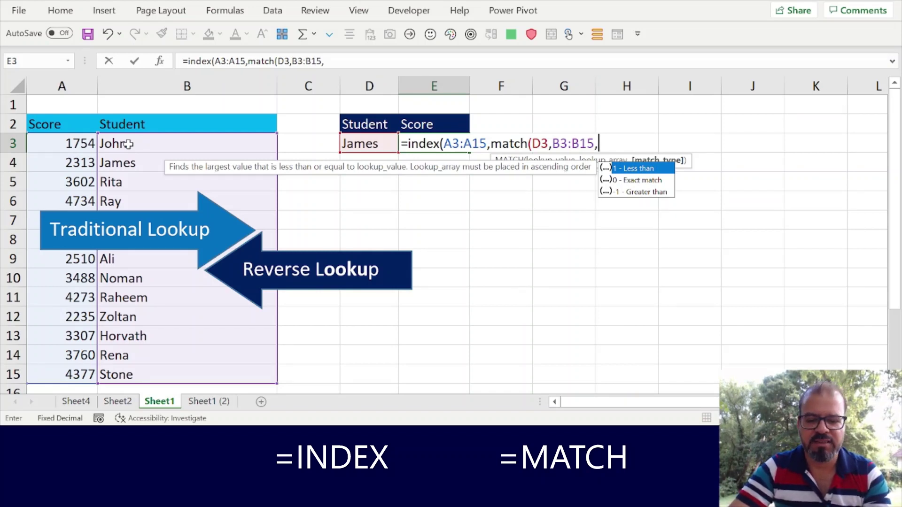
{"action": "type", "text": "0)"}
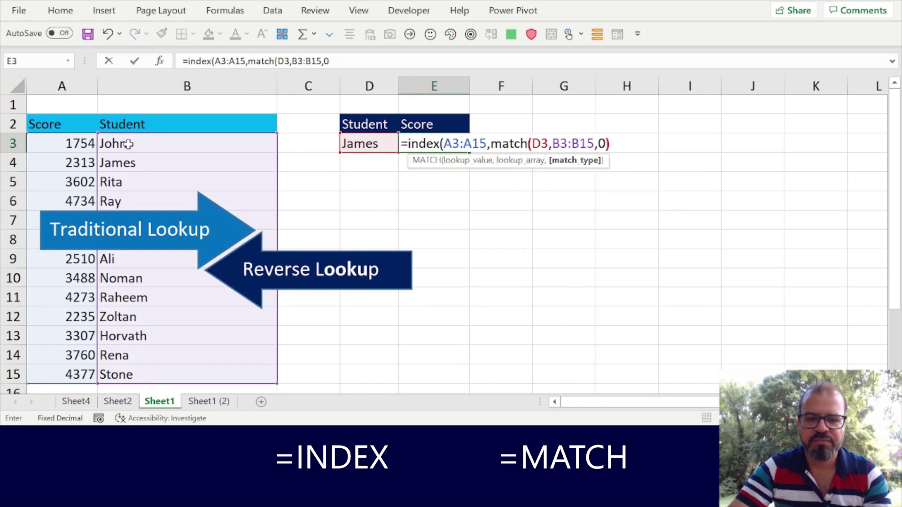
{"action": "type", "text": ")"}
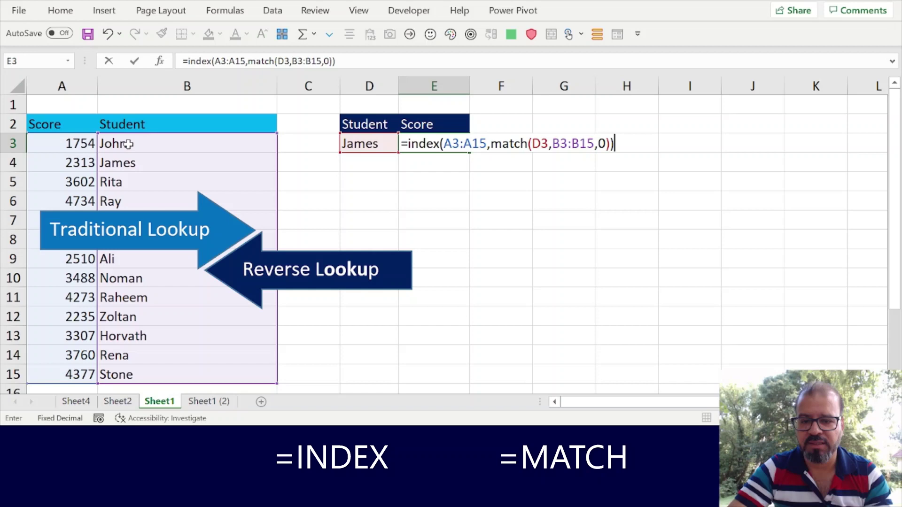
Commit the formula so E3 shows 2313, and fill the matched cells A4:B4 light blue
{"action": "key", "text": "Return"}
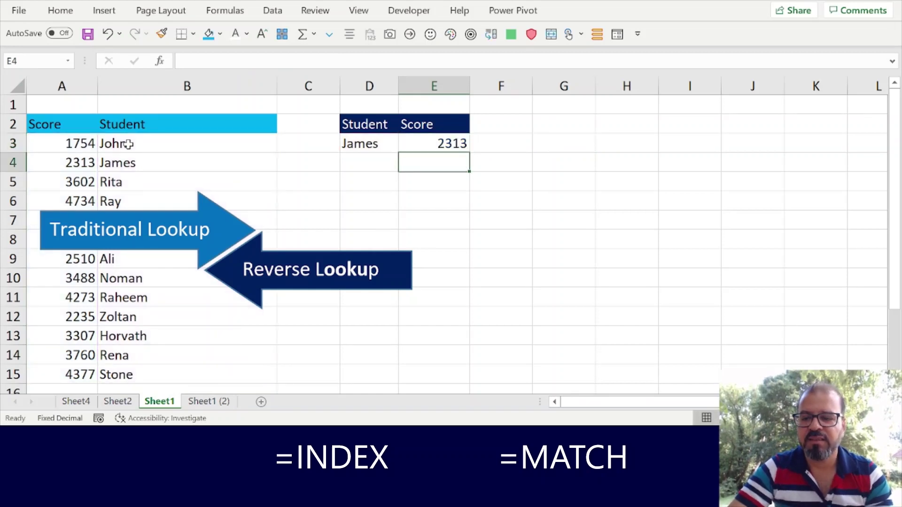
{"action": "left_click", "coordinate": [439, 140]}
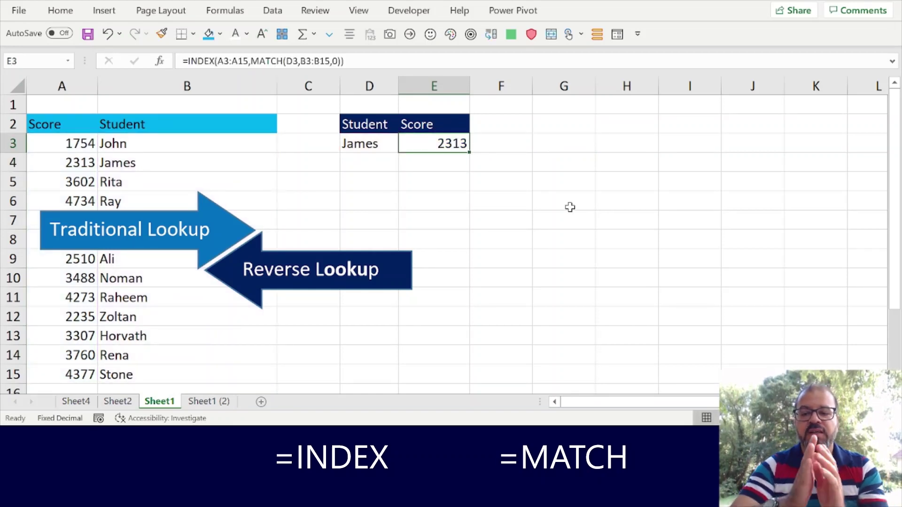
{"action": "left_click", "coordinate": [216, 161]}
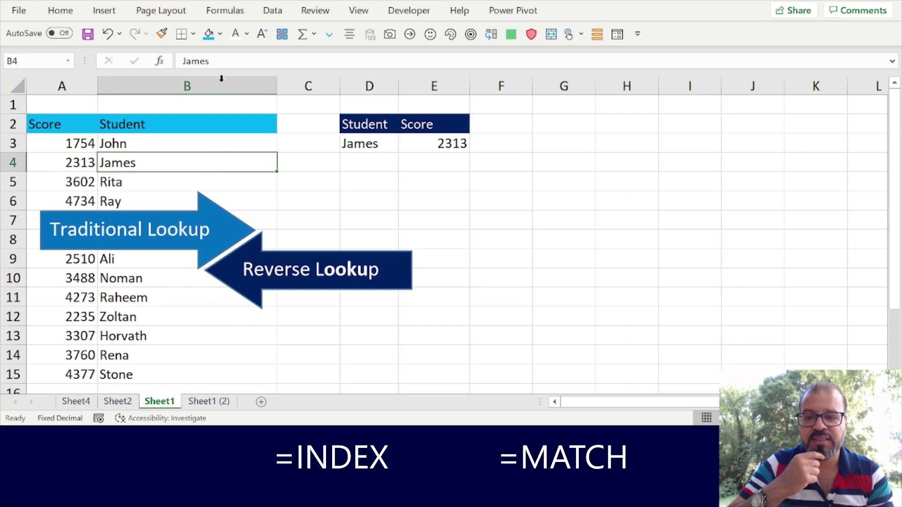
{"action": "left_click", "coordinate": [210, 36]}
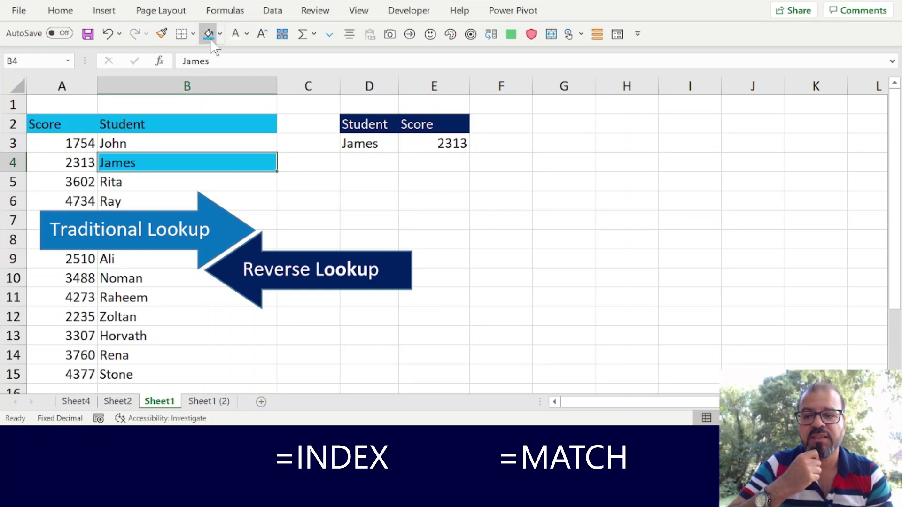
{"action": "left_click", "coordinate": [77, 162]}
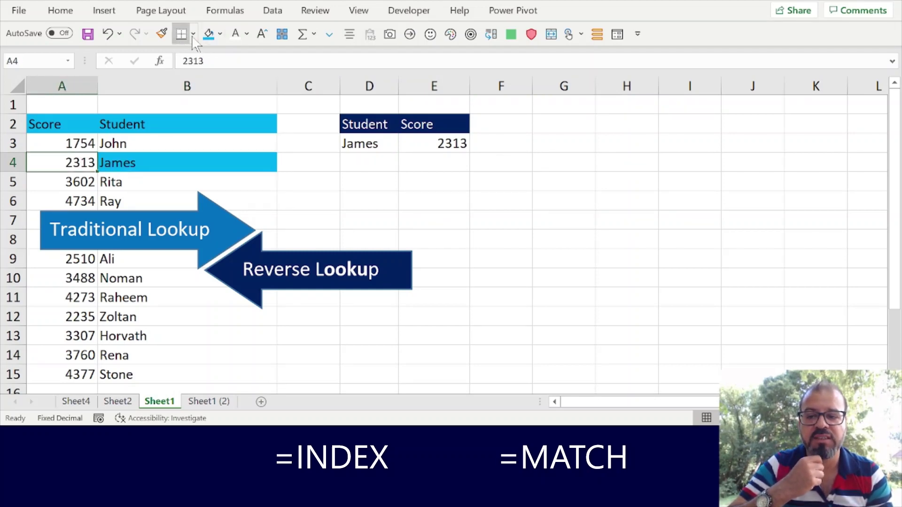
{"action": "left_click", "coordinate": [206, 36]}
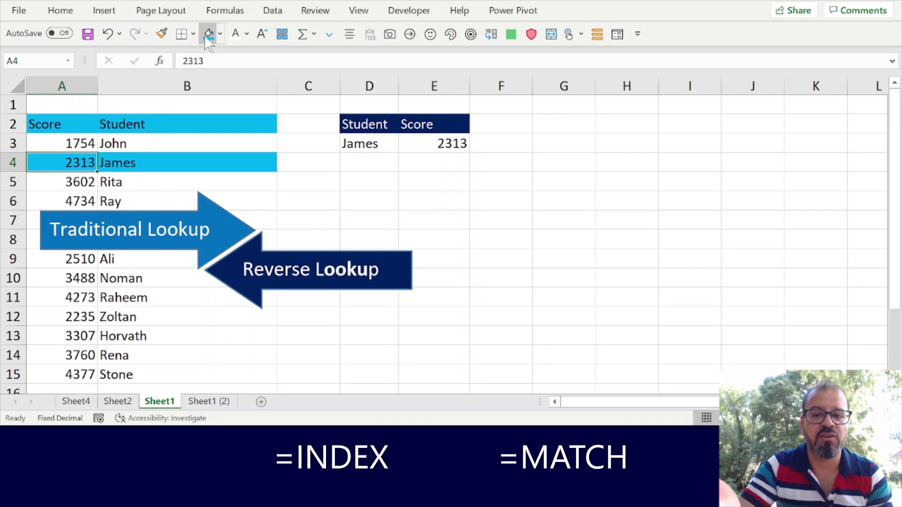
{"action": "left_click", "coordinate": [369, 149]}
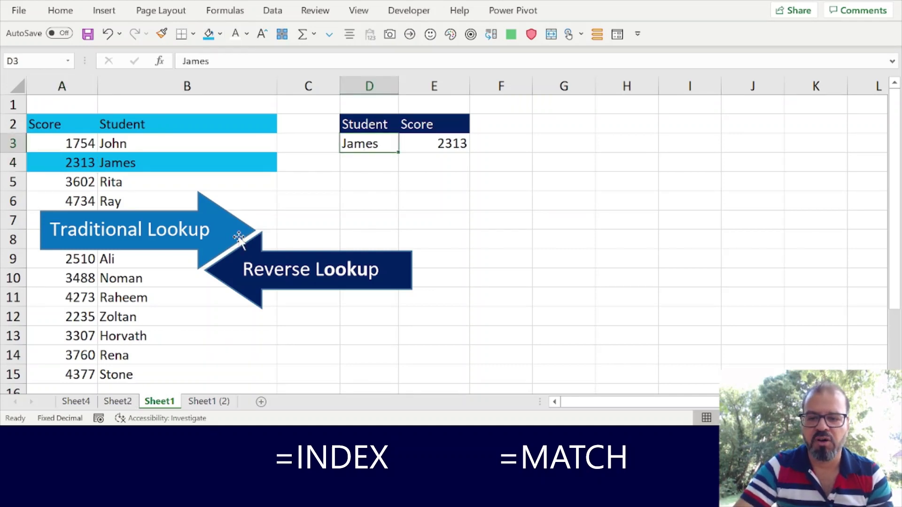
Enter the last student's name in D3 so E3 recalculates to 4377
{"action": "type", "text": "Stone"}
{"action": "key", "text": "Return"}
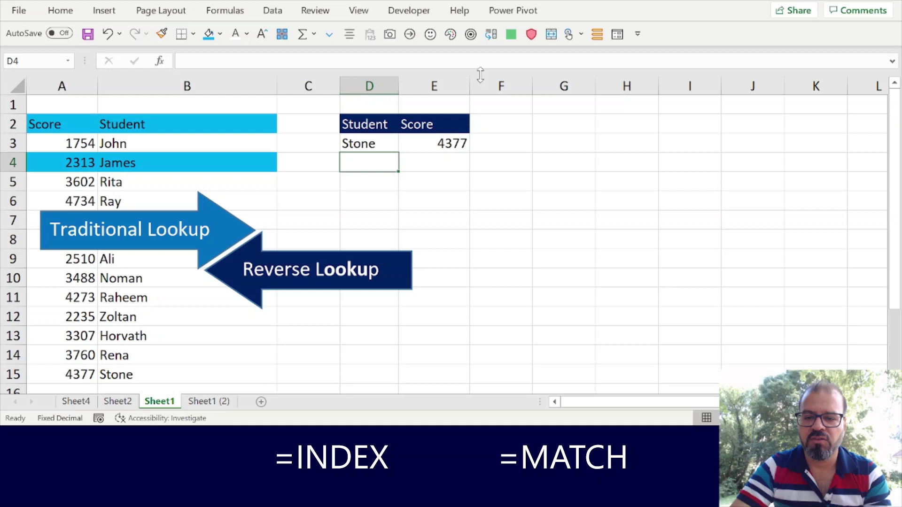
{"action": "left_click", "coordinate": [456, 144]}
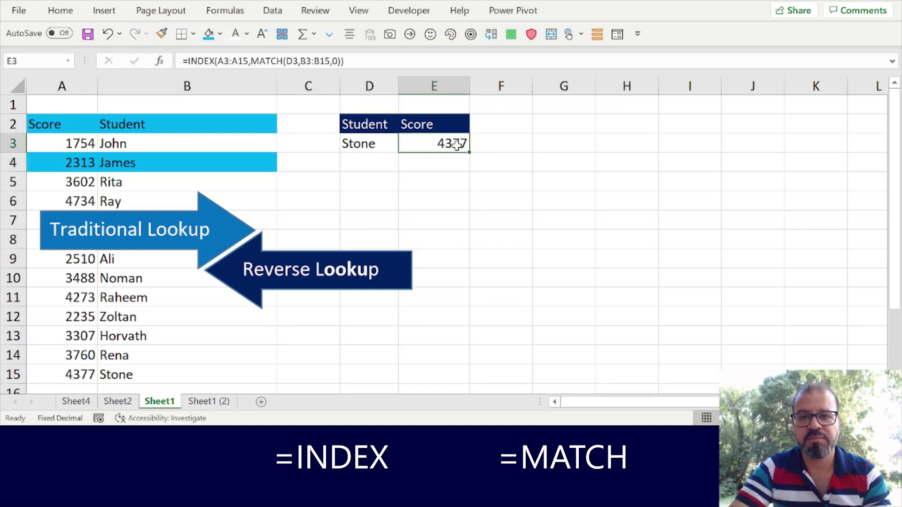